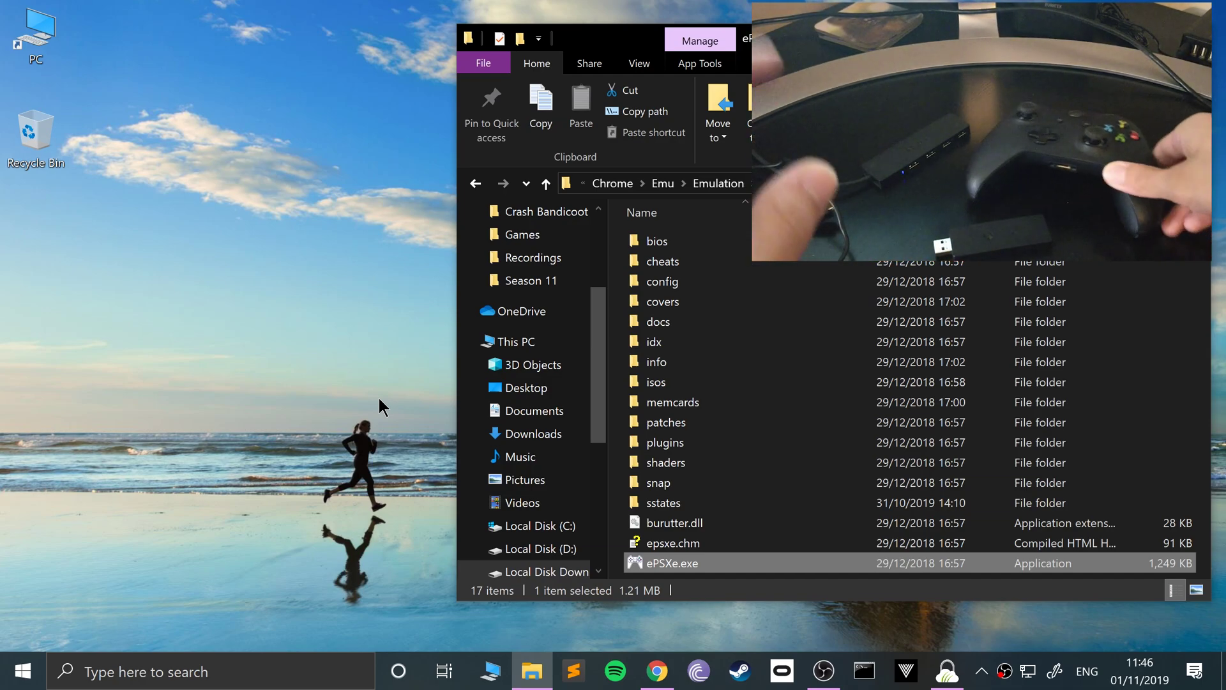
Open the Windows Bluetooth and other devices settings
left_click(23, 671)
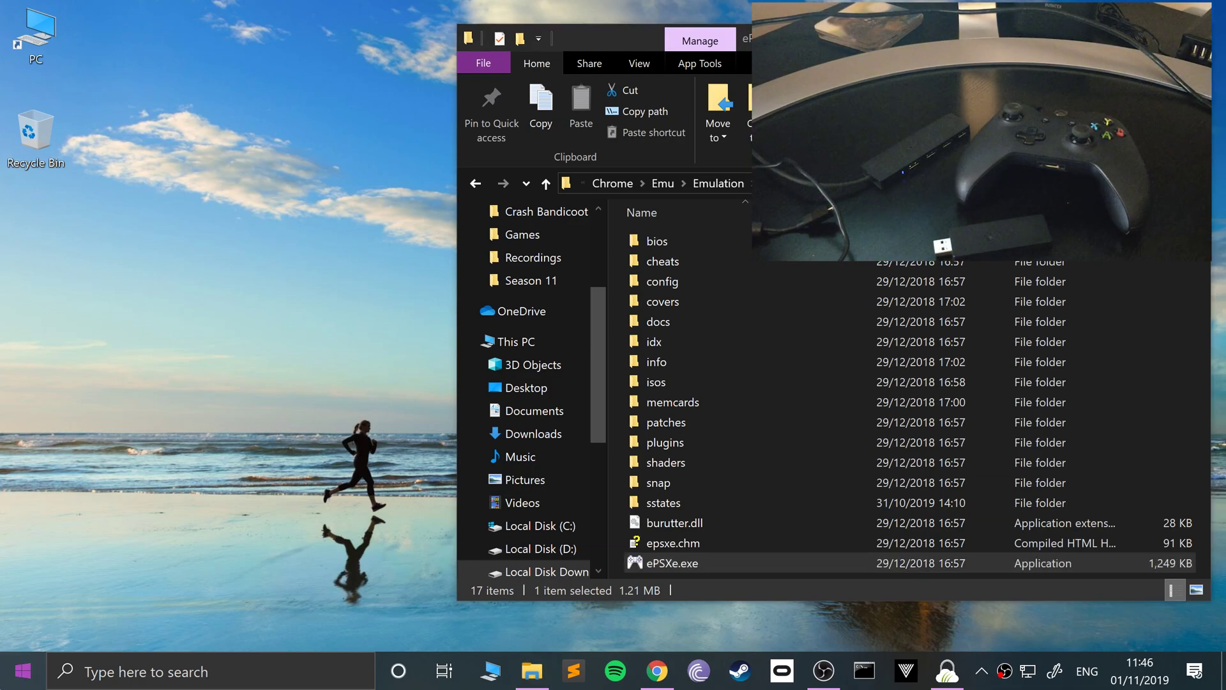
type("blue")
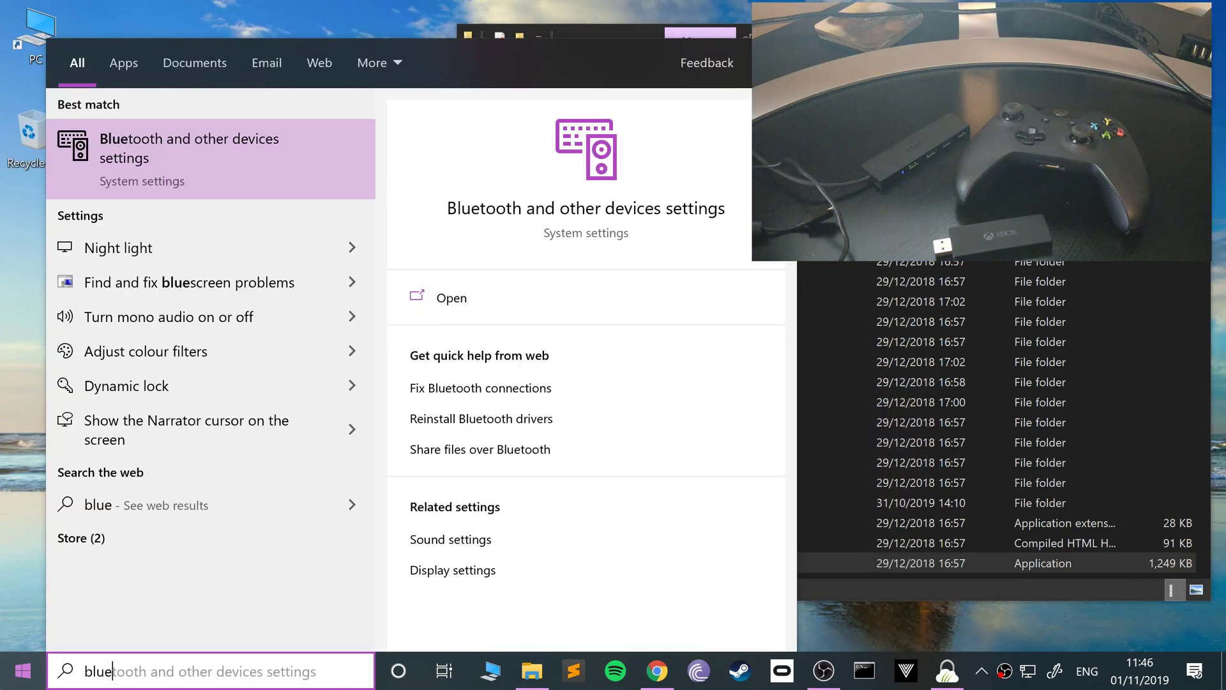
key("Return")
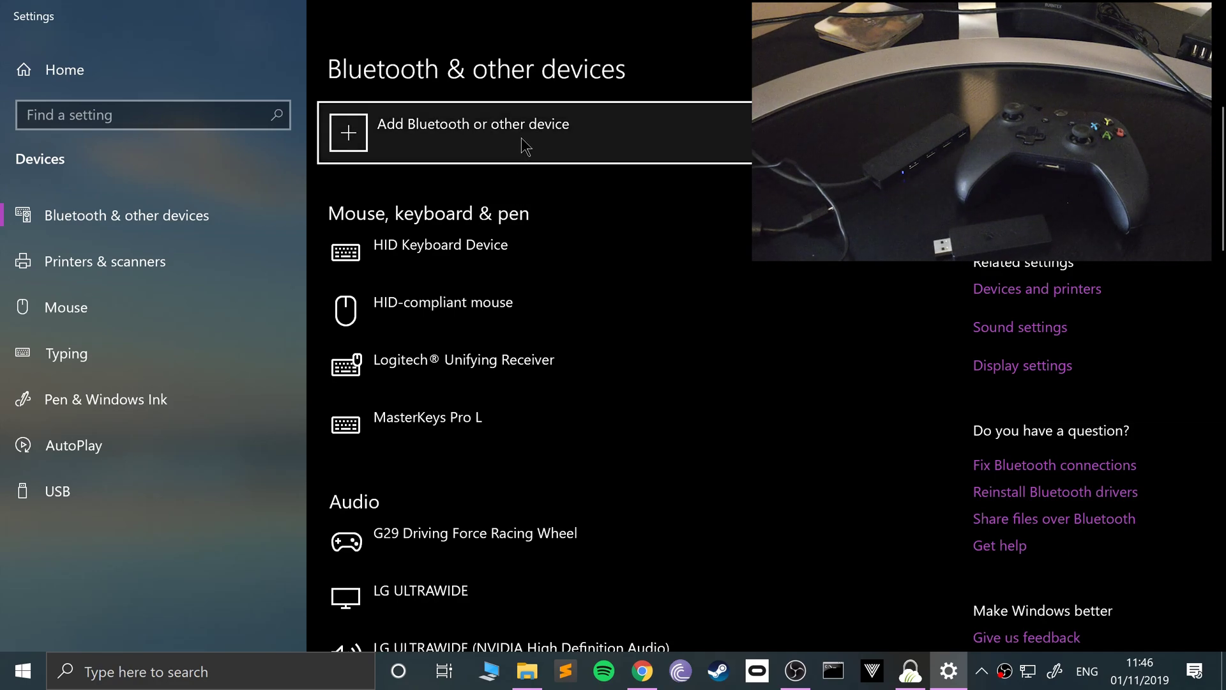
Try to add a new device of the Bluetooth kind, and dismiss the add-device dialog
left_click(520, 137)
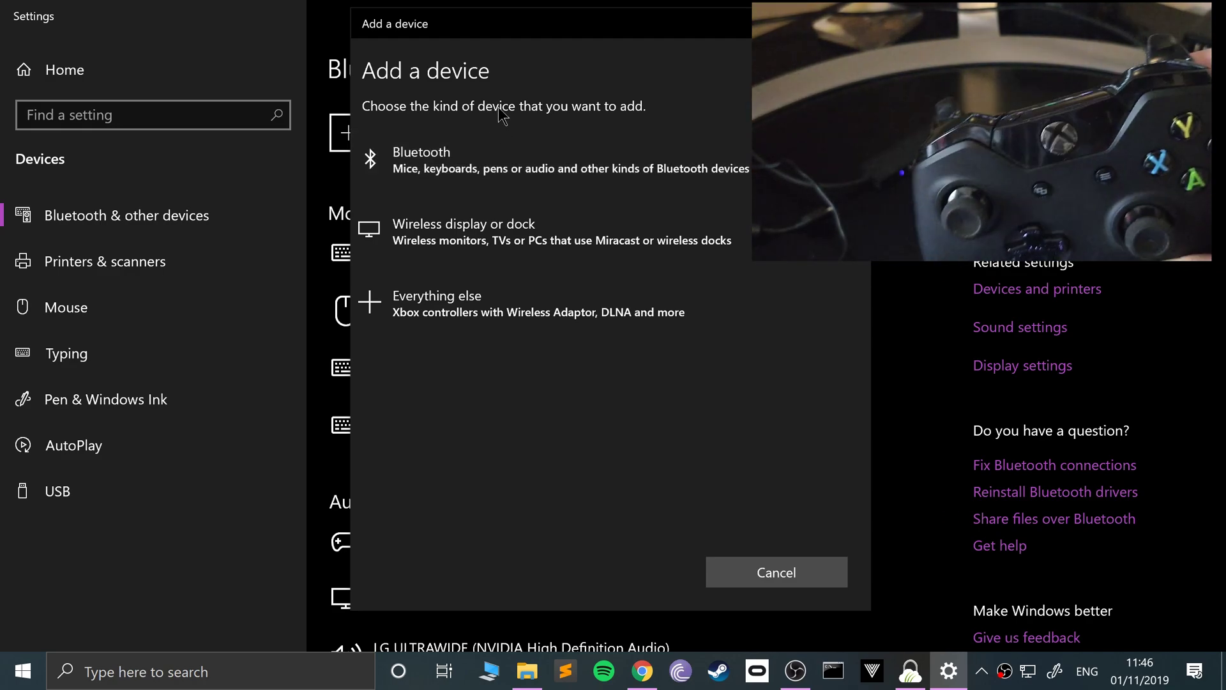
left_click(509, 170)
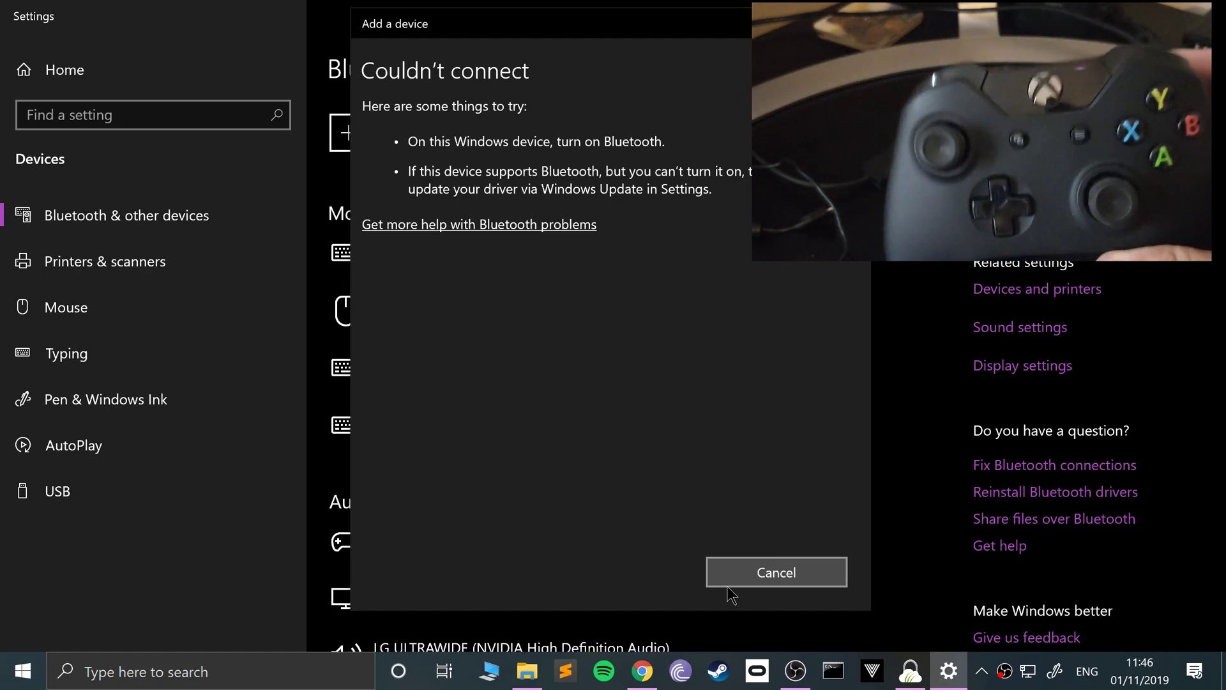
left_click(737, 568)
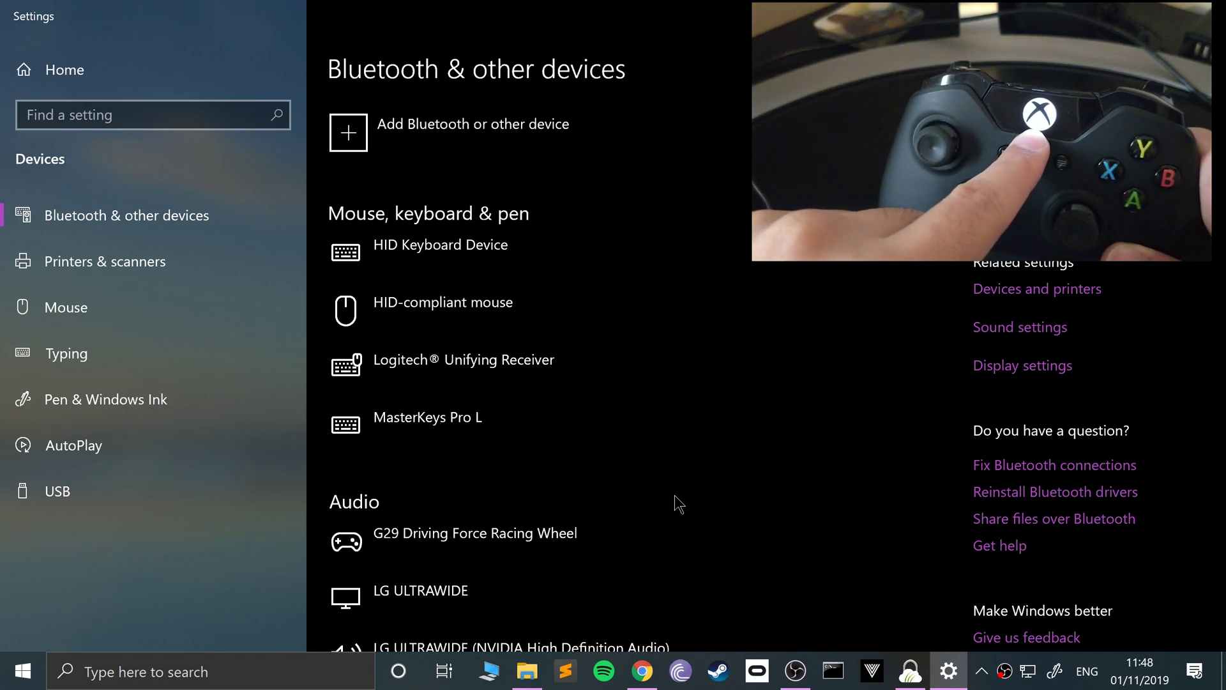
Look through the list of Bluetooth and other devices for the Xbox Wireless Adapter entry
scroll(616, 508, "down", 4)
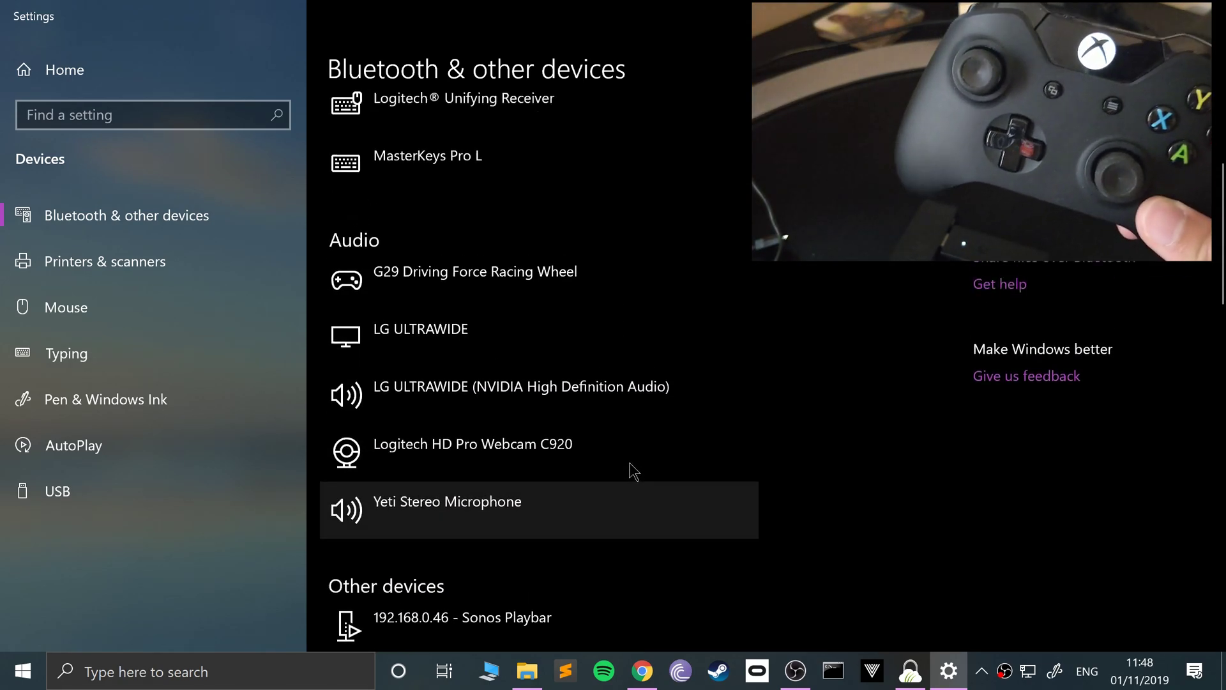
scroll(520, 293, "up", 4)
scroll(523, 307, "down", 16)
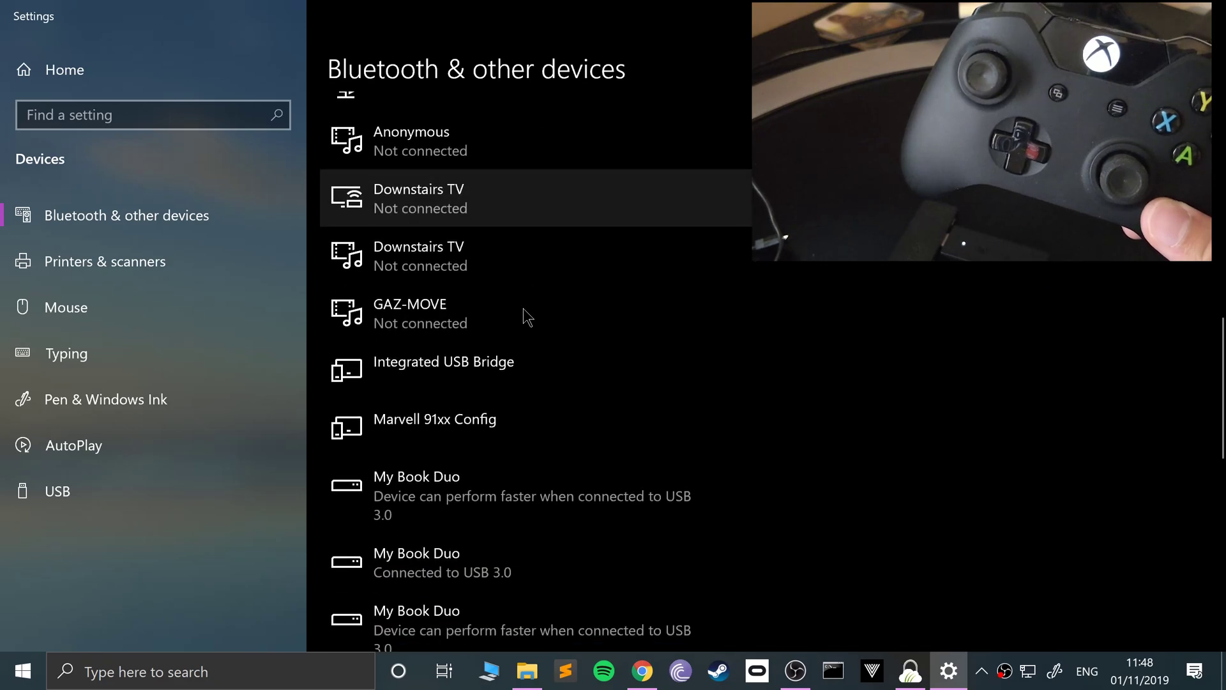
scroll(527, 317, "down", 14)
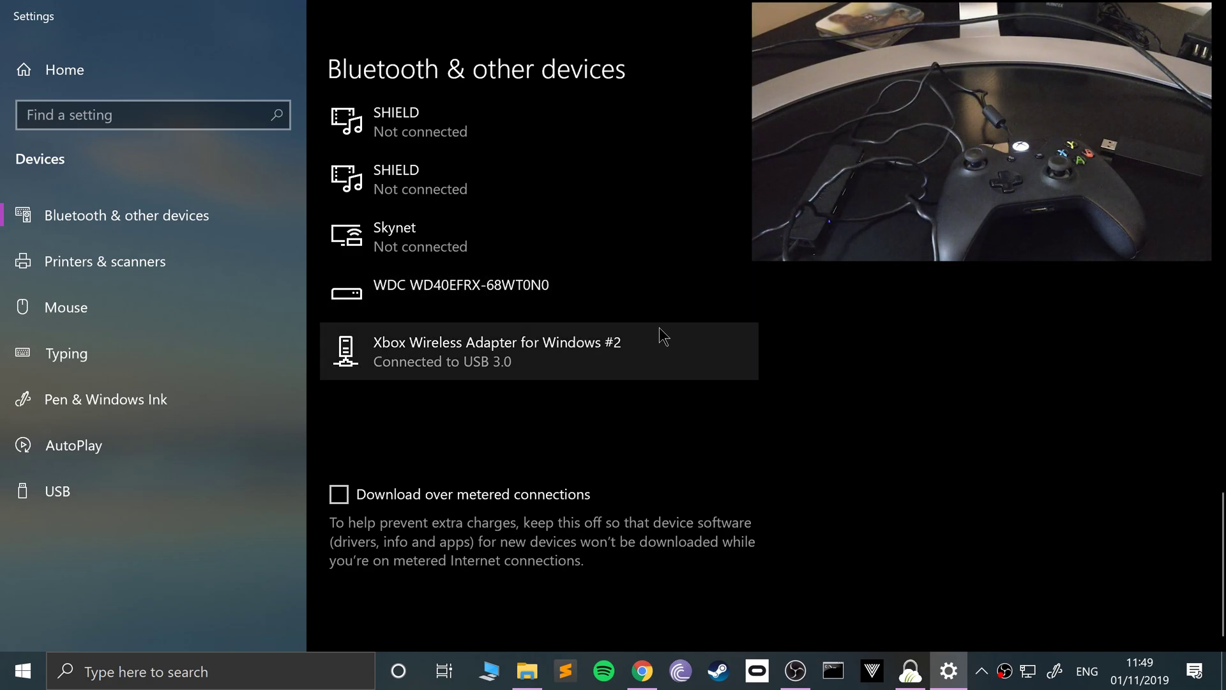
left_click(795, 670)
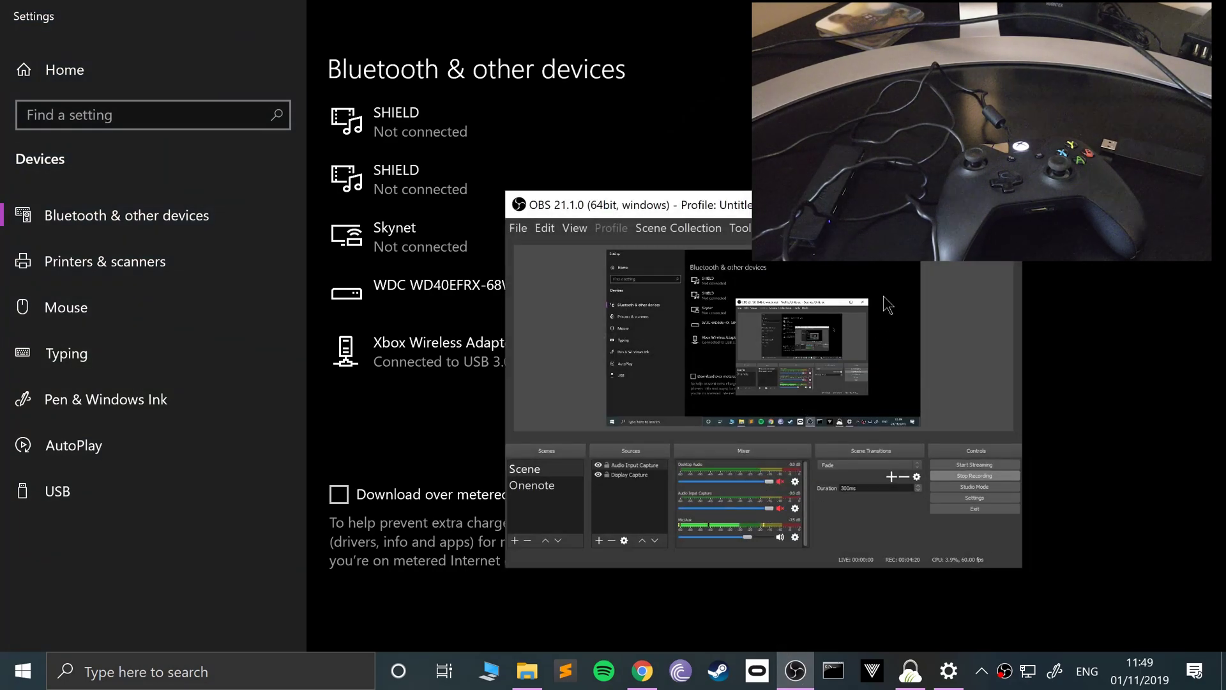
key("alt+Tab")
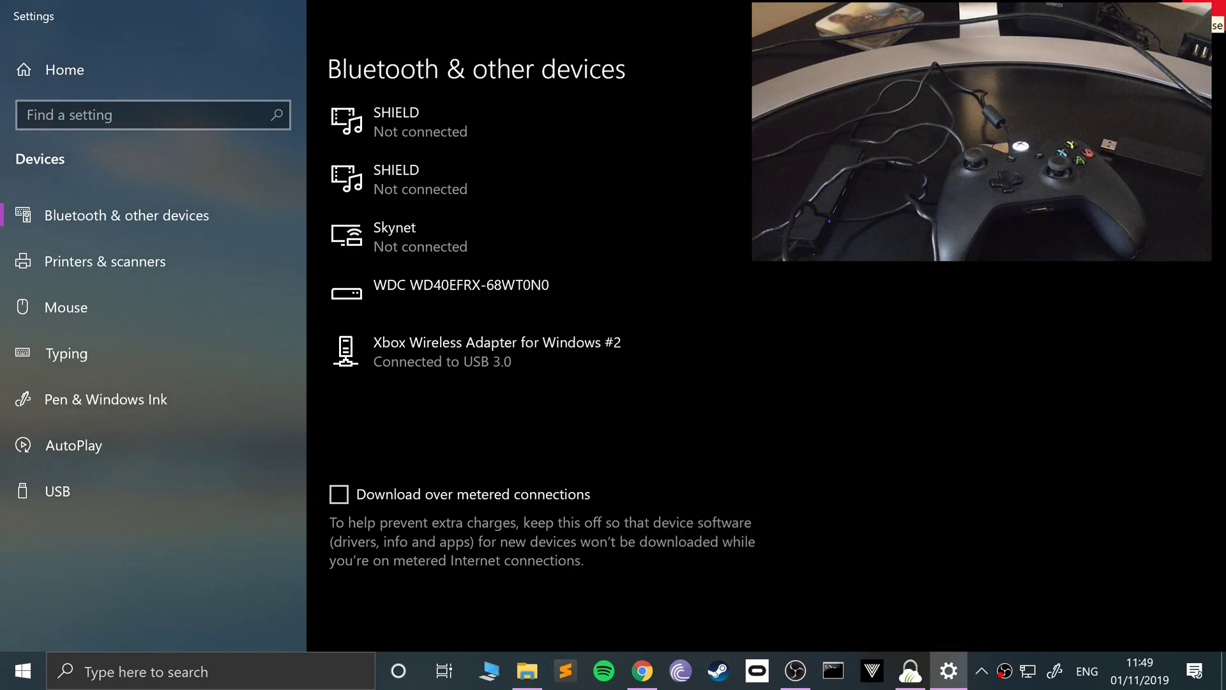
Leave the device settings, launch ePSXe.exe and open its gamepad configuration for Port 1, Pad 1
left_click(1209, 9)
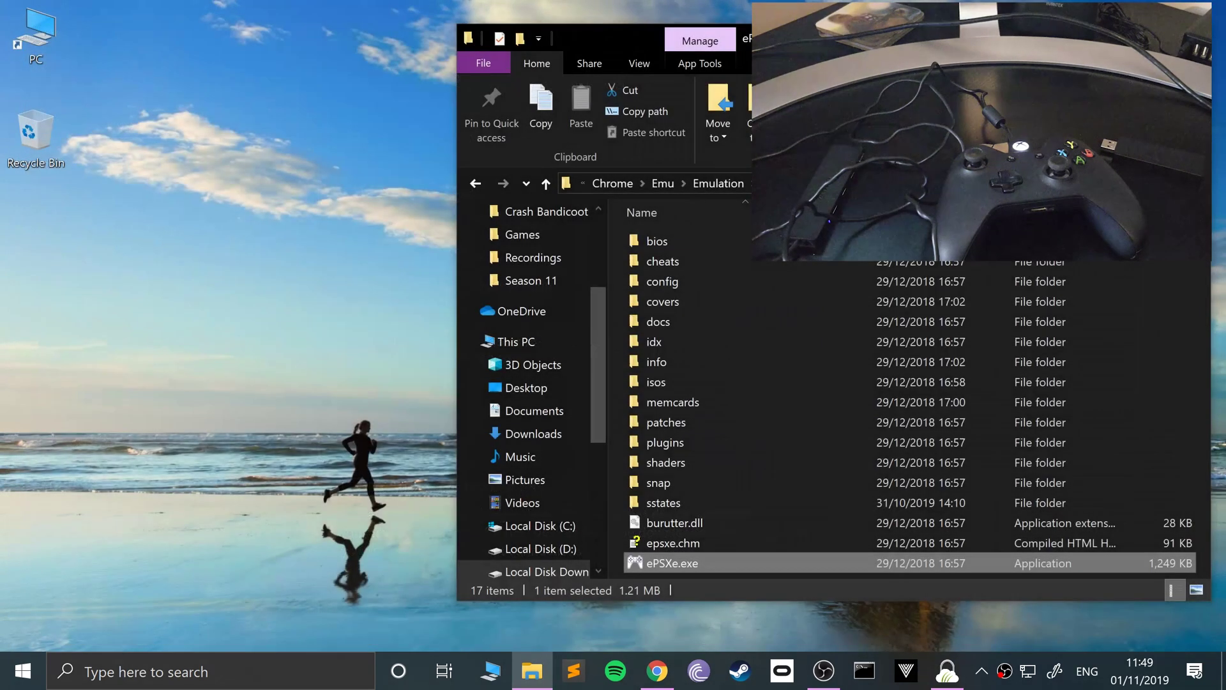
double_click(684, 567)
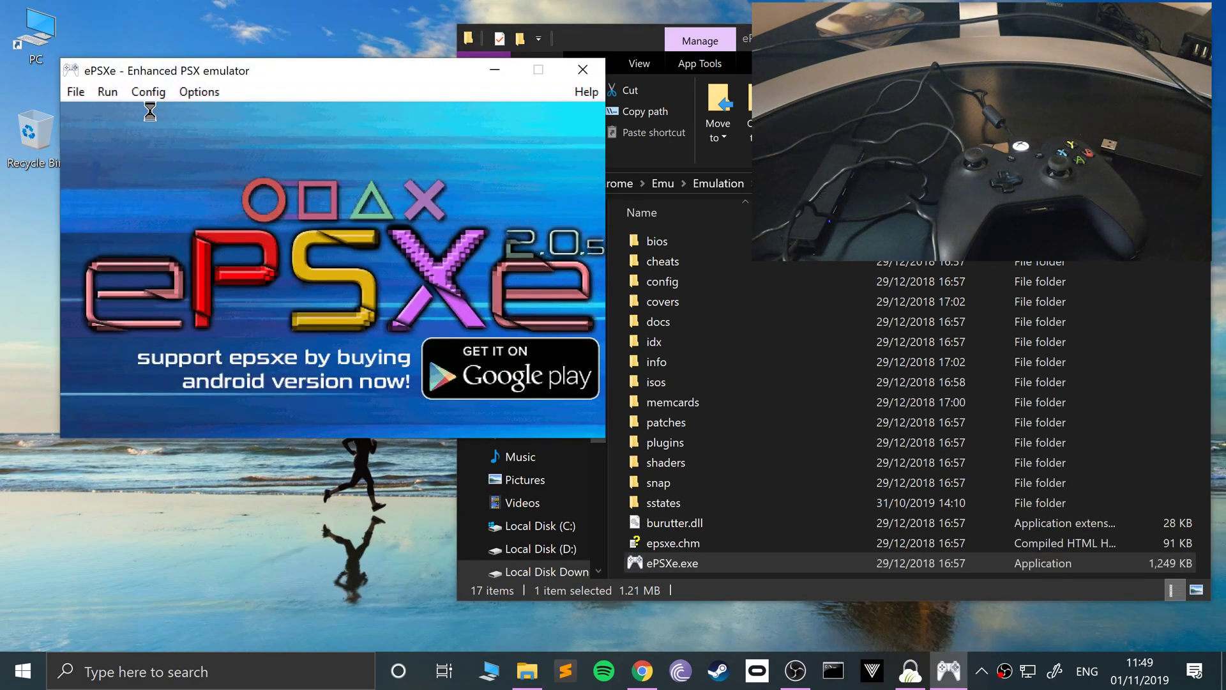
left_click(148, 93)
mouse_move(185, 204)
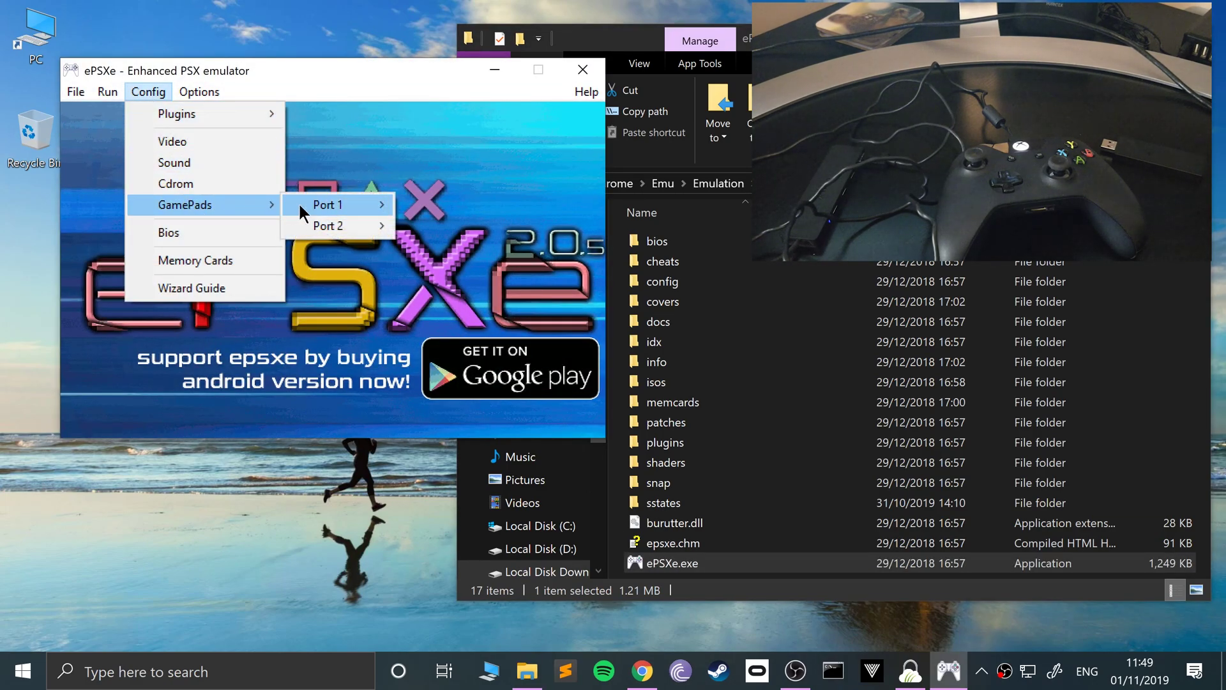
mouse_move(298, 202)
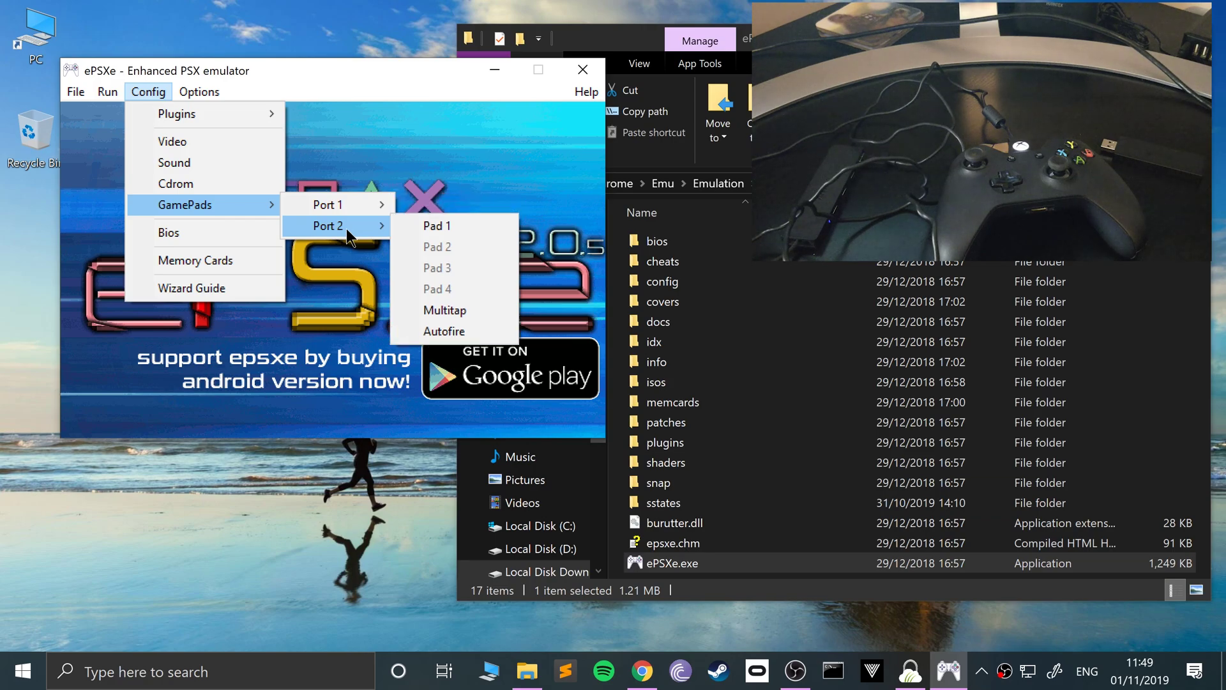
mouse_move(344, 207)
left_click(416, 205)
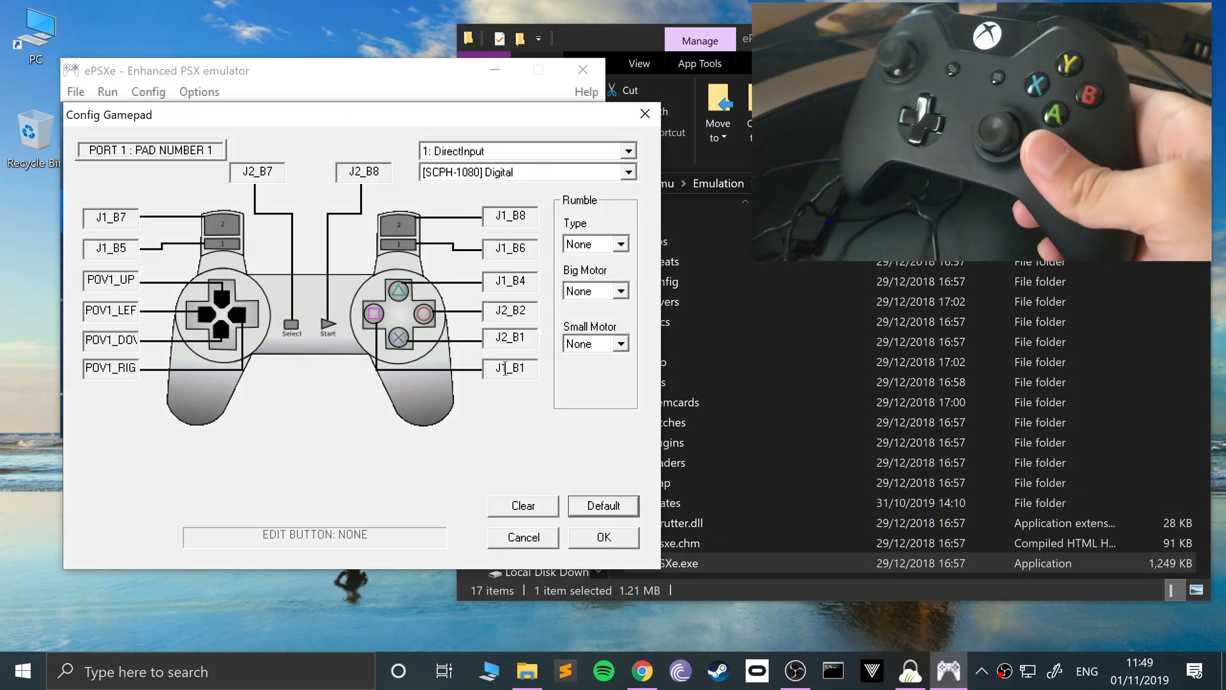
Switch the pad type to [SCPH-1150] DualAnalog (F5) and set it back to [SCPH-1080] Digital
left_click(496, 174)
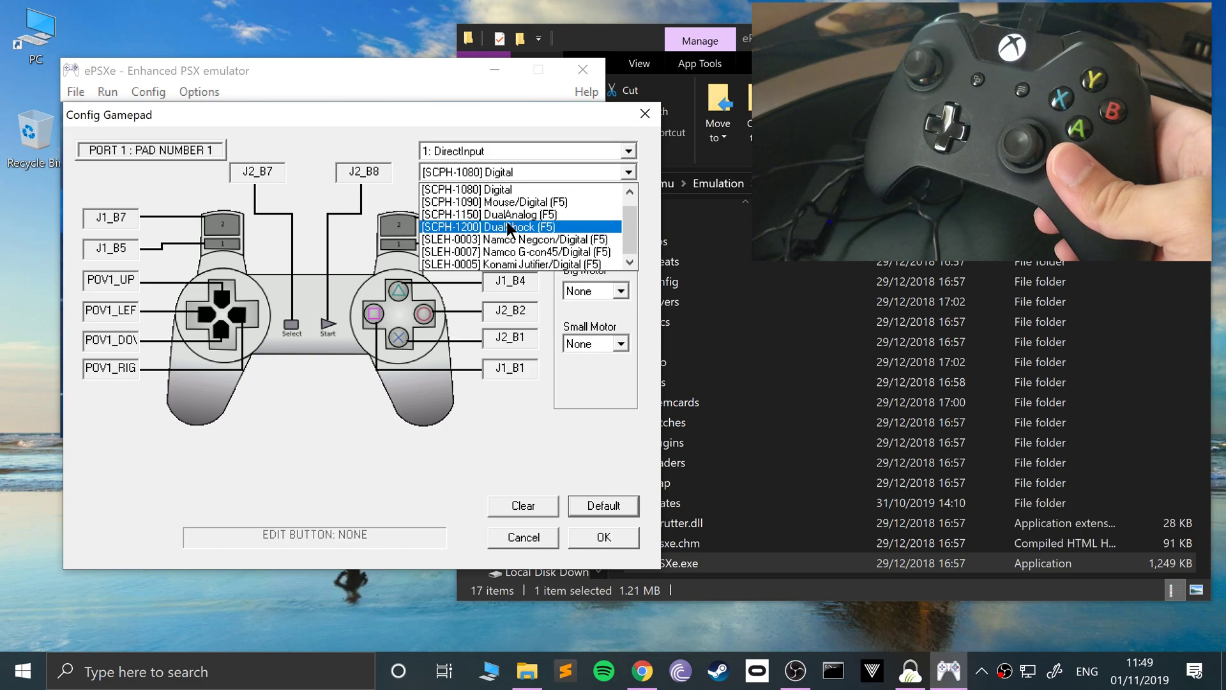
left_click(506, 219)
left_click(493, 181)
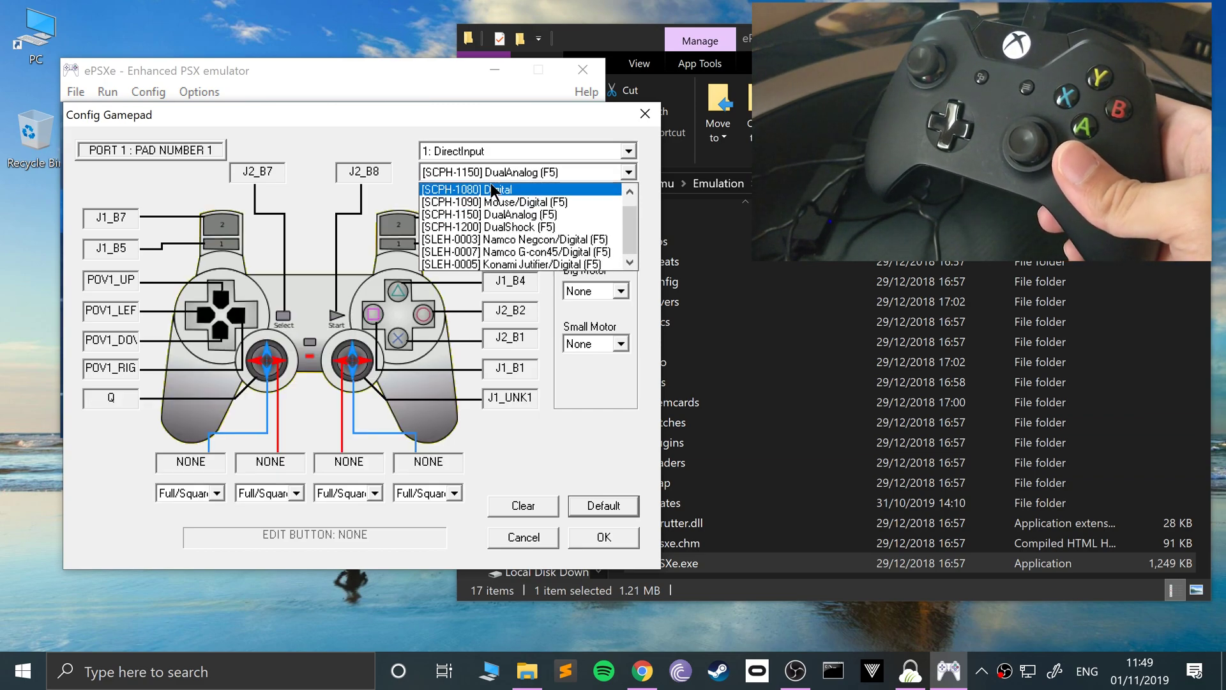
left_click(496, 189)
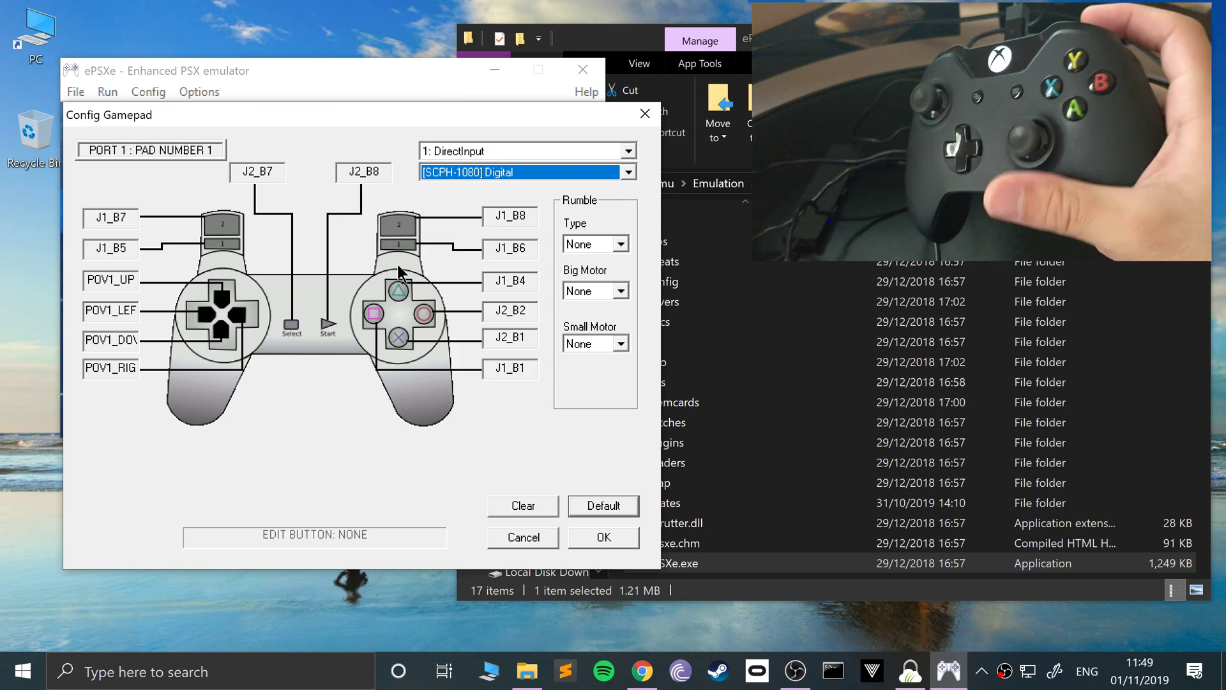
Try remapping R2, R1 and Triangle on the pad, and restore the default button mappings
left_click(502, 216)
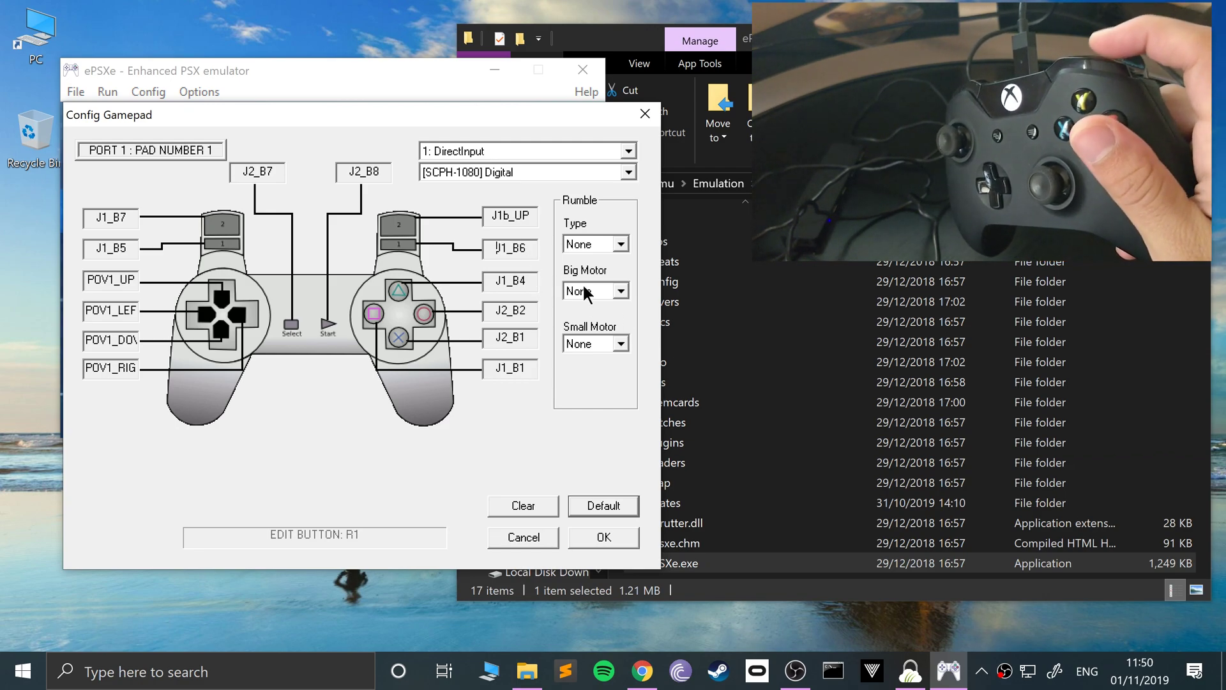
left_click(526, 286)
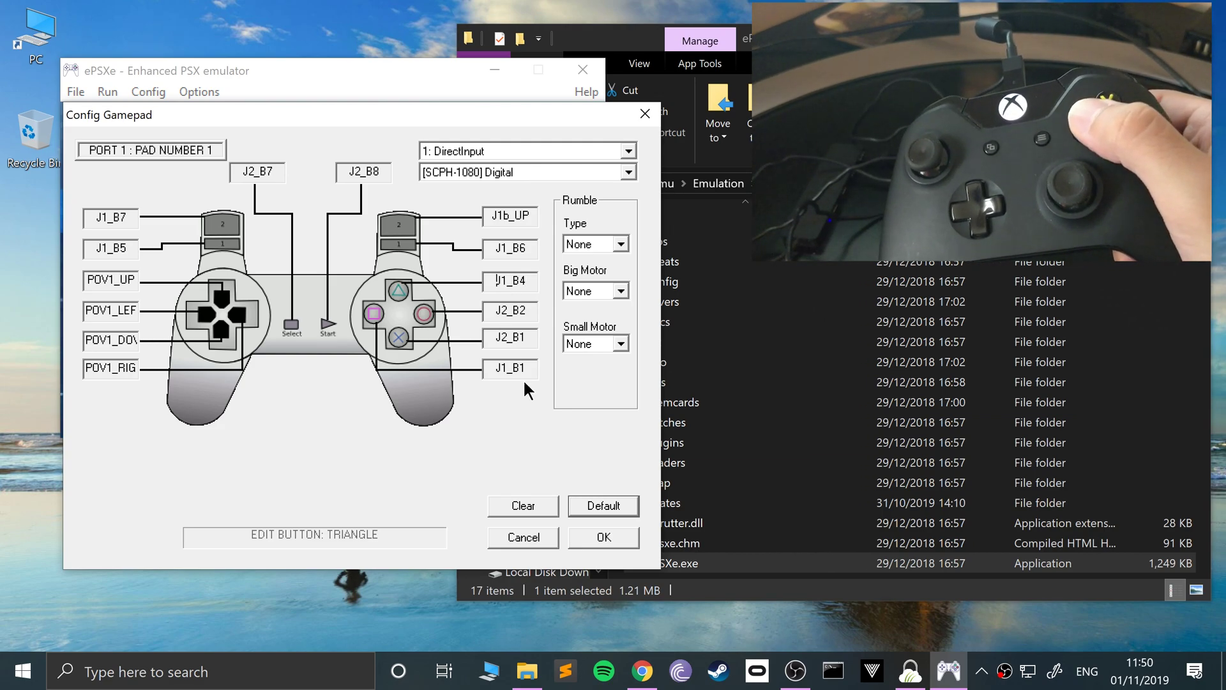
left_click(586, 505)
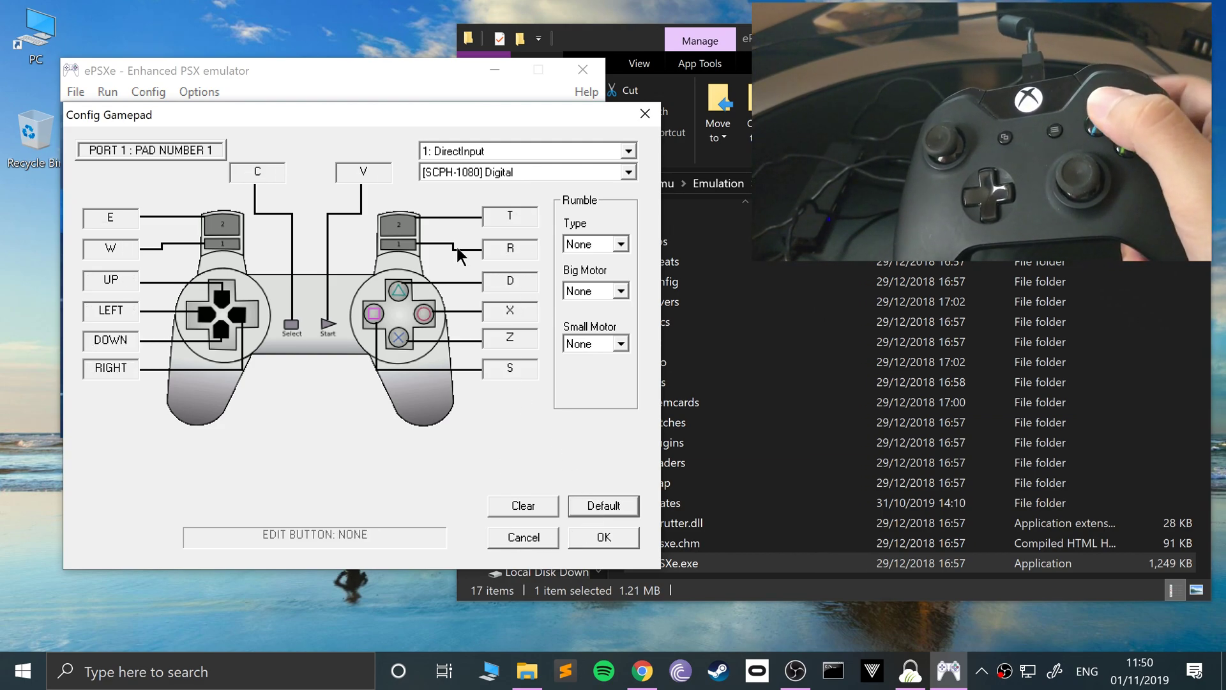
Map R2 to J1b_UP, R1 to J1_B6, Triangle to J1_B4, Circle to J1_B2, Cross to J1_B1 and Square to J1_B3
left_click(511, 216)
left_click(505, 246)
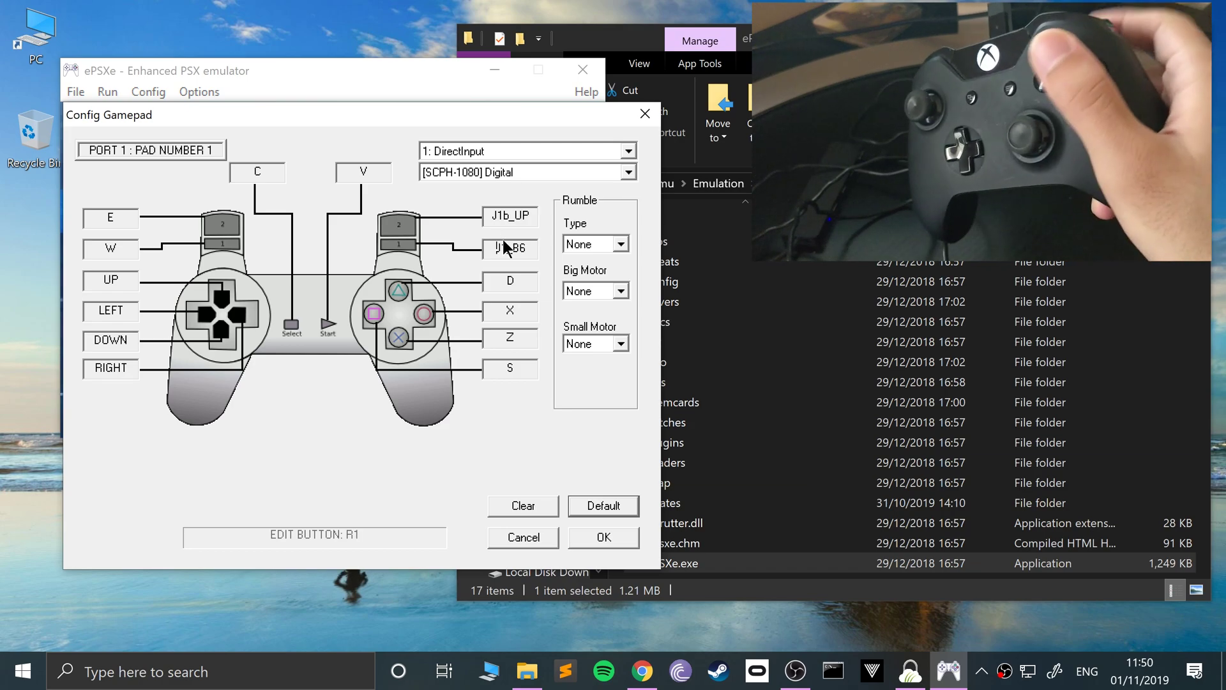
left_click(502, 278)
left_click(505, 310)
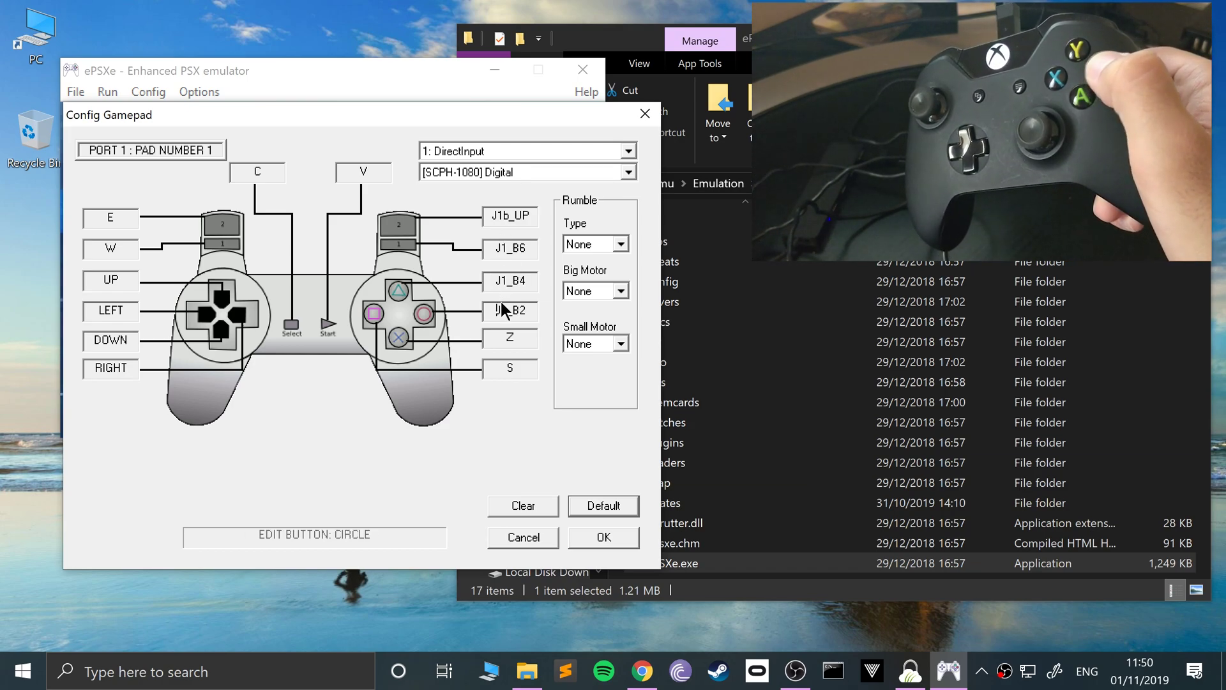
left_click(509, 335)
left_click(505, 368)
Map L2 to J1b_DOWN, L1 to J1_B5, and the four directions to the controller's matching POV1 D-pad directions
left_click(112, 219)
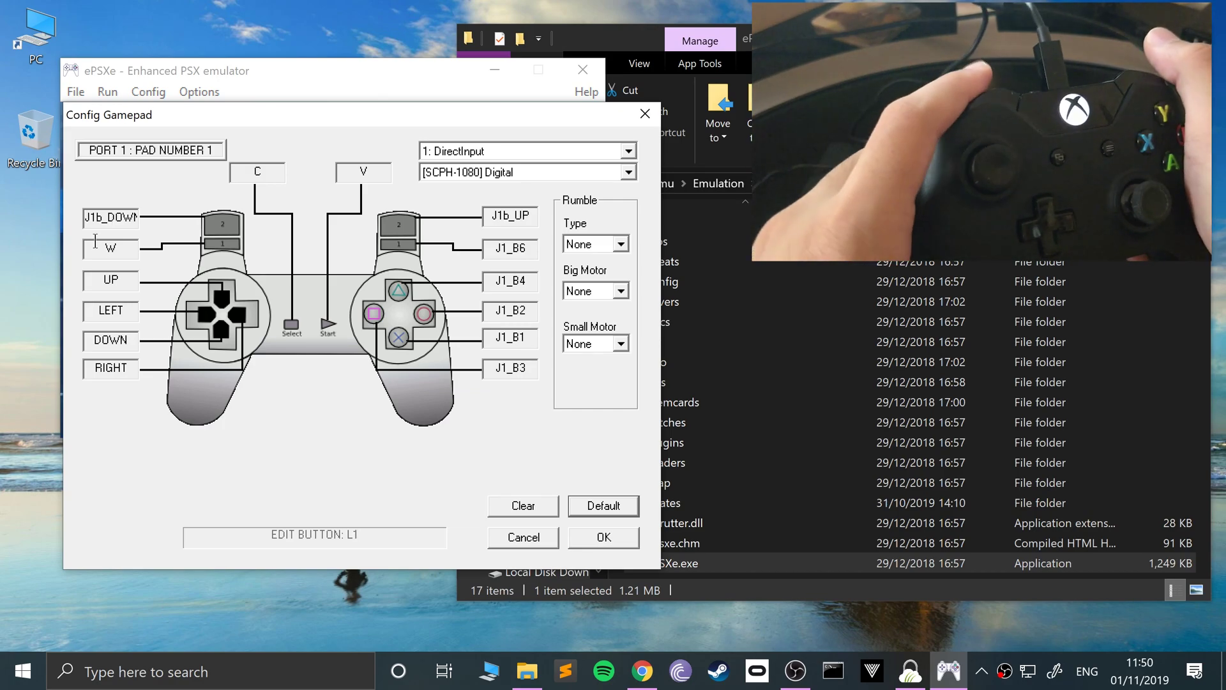
left_click(95, 276)
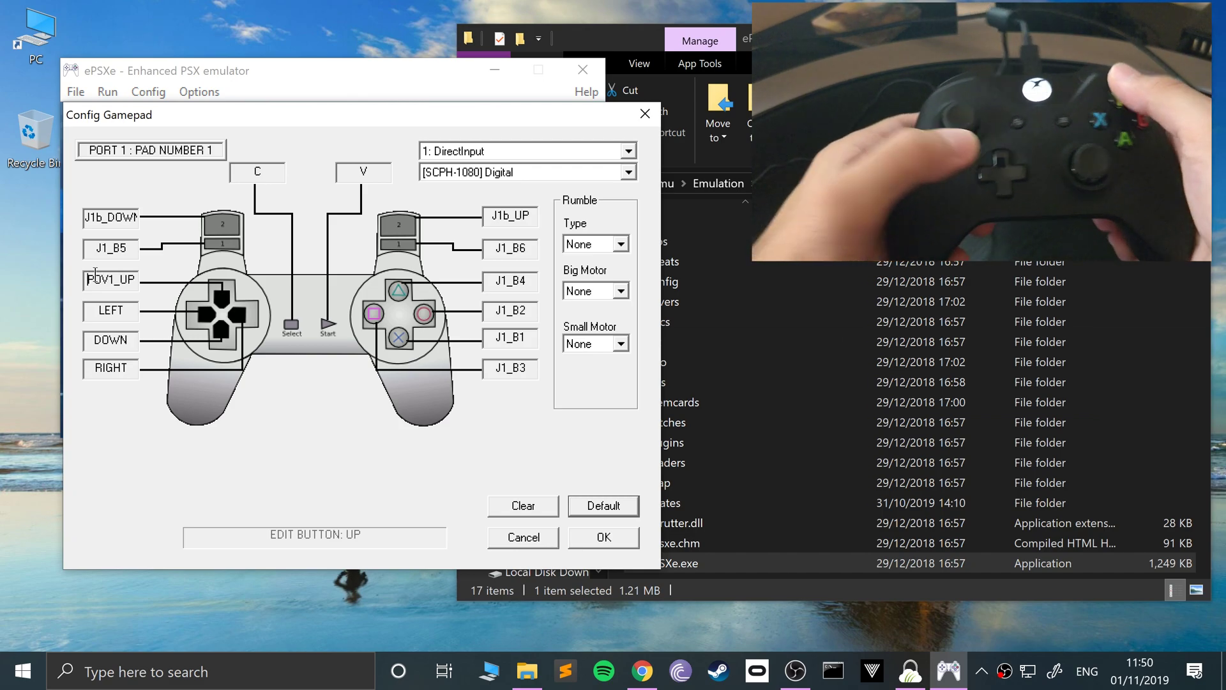
left_click(125, 309)
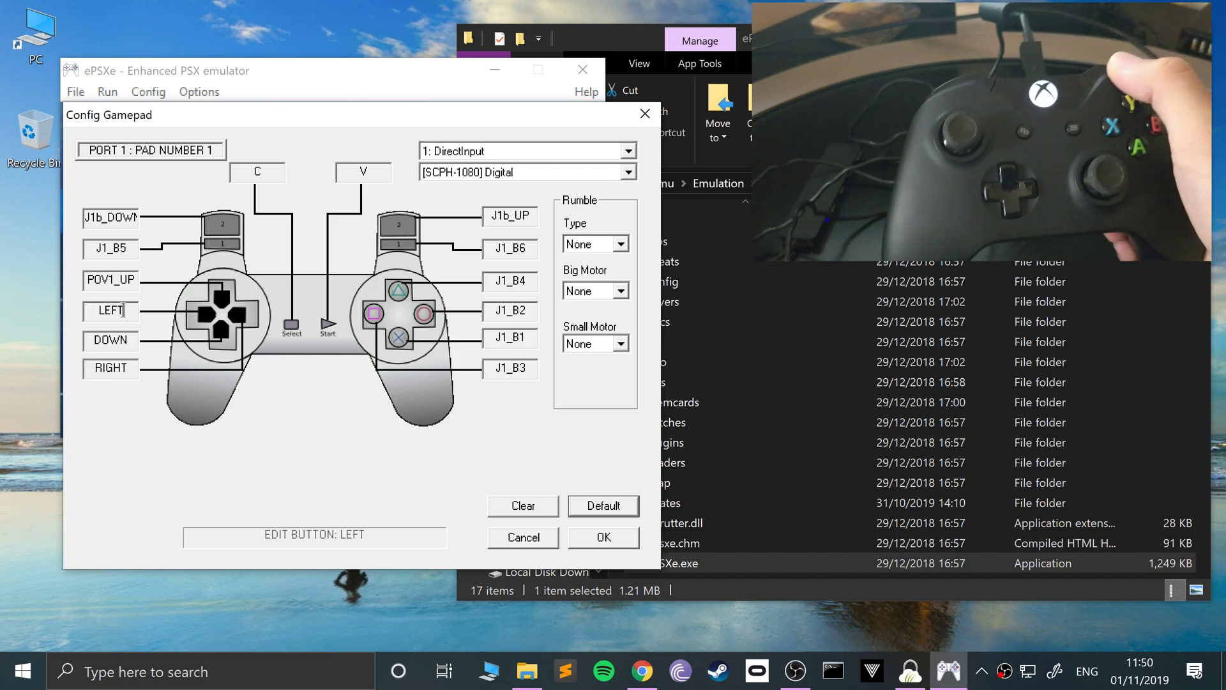
left_click(96, 337)
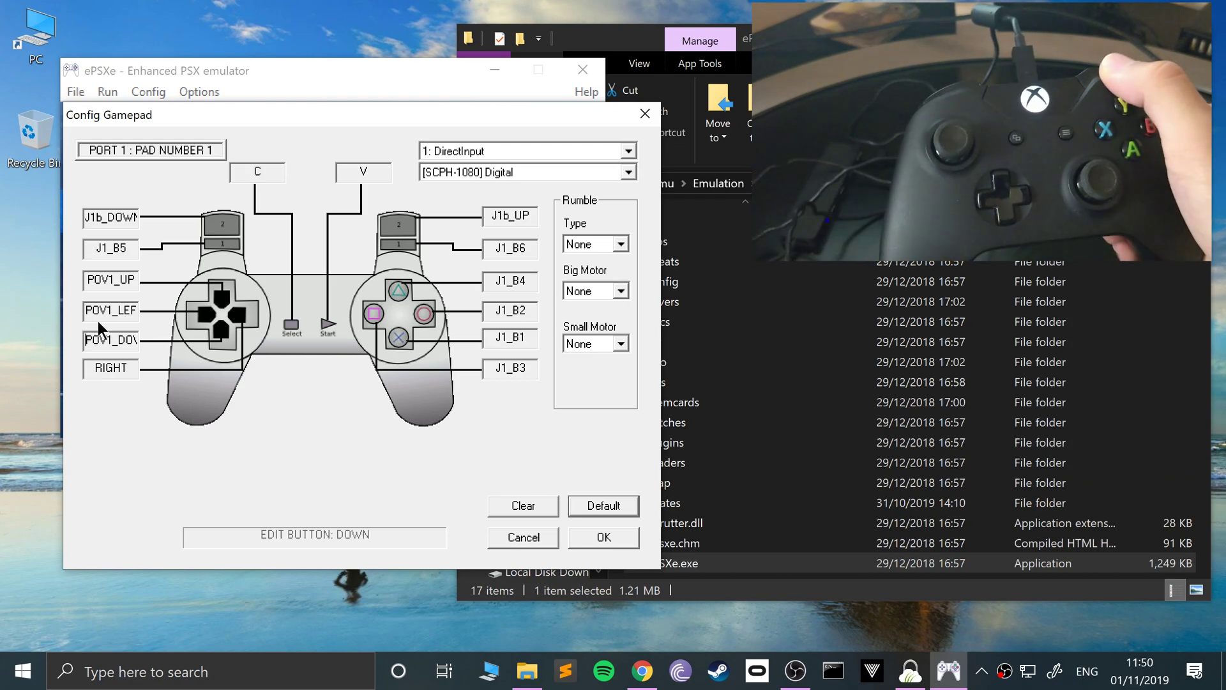
left_click(116, 367)
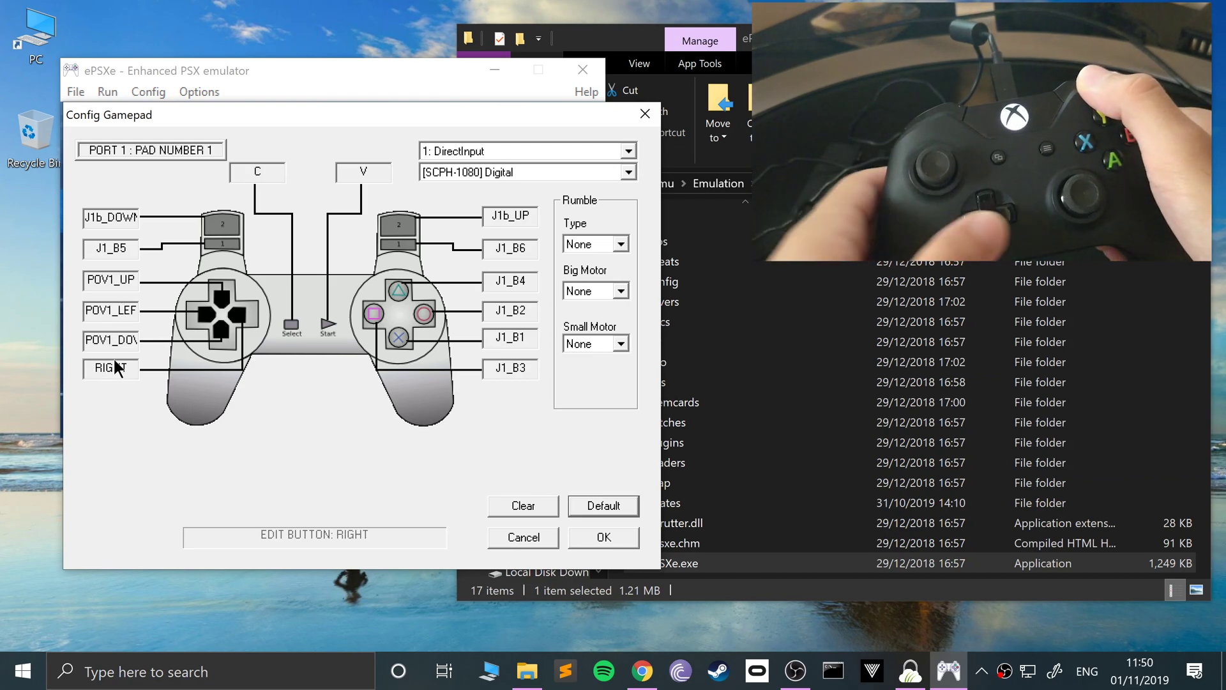
Map Select to J1_B7 and Start to J1_B8, and save the gamepad configuration
left_click(255, 170)
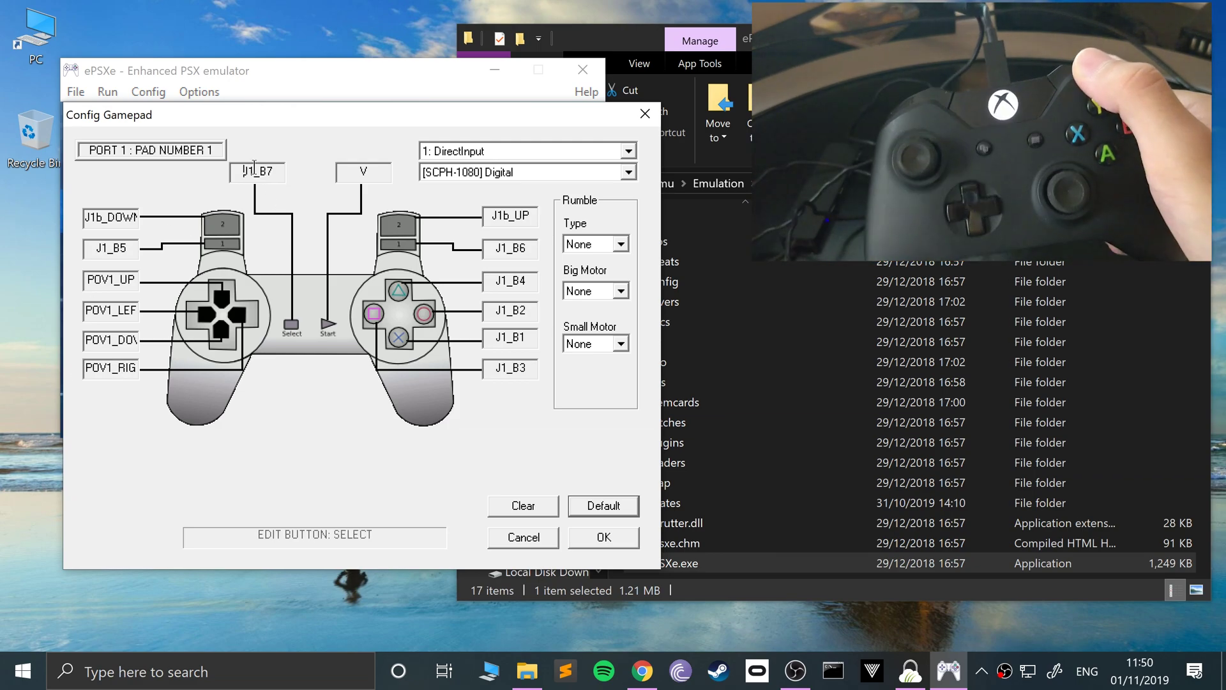
left_click(358, 171)
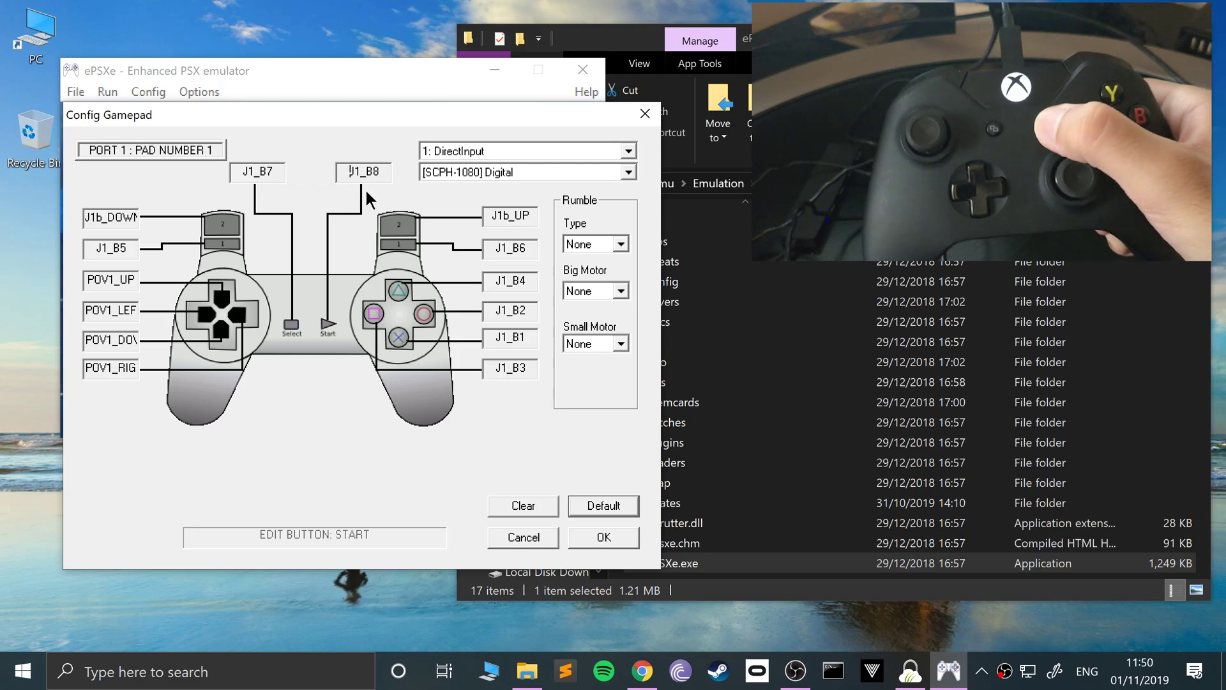
left_click(571, 538)
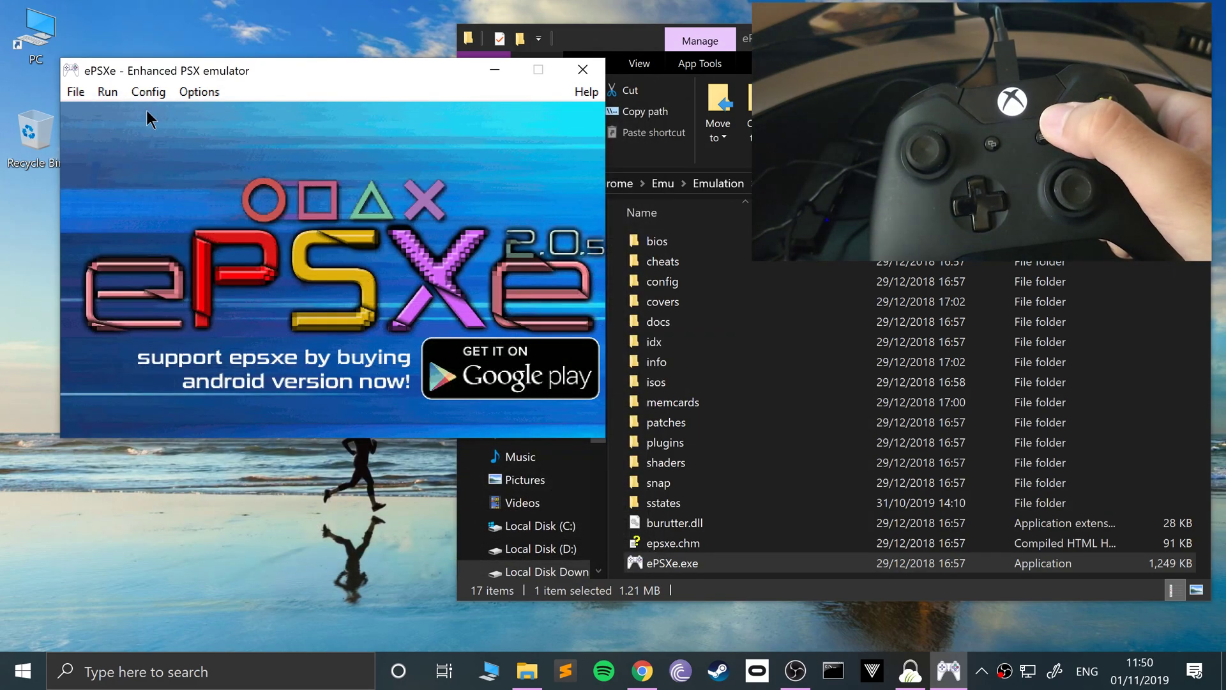
Run the Crash Bandicoot.bin disc image in the emulator
left_click(101, 90)
mouse_move(78, 89)
left_click(111, 137)
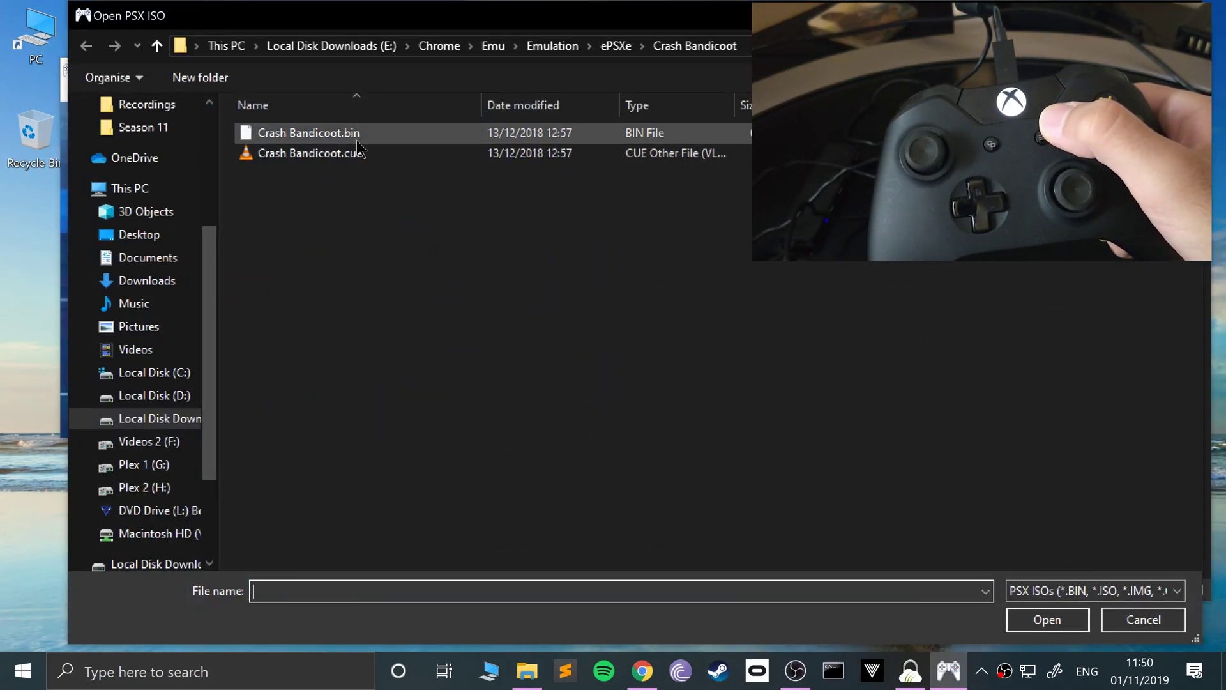
double_click(357, 139)
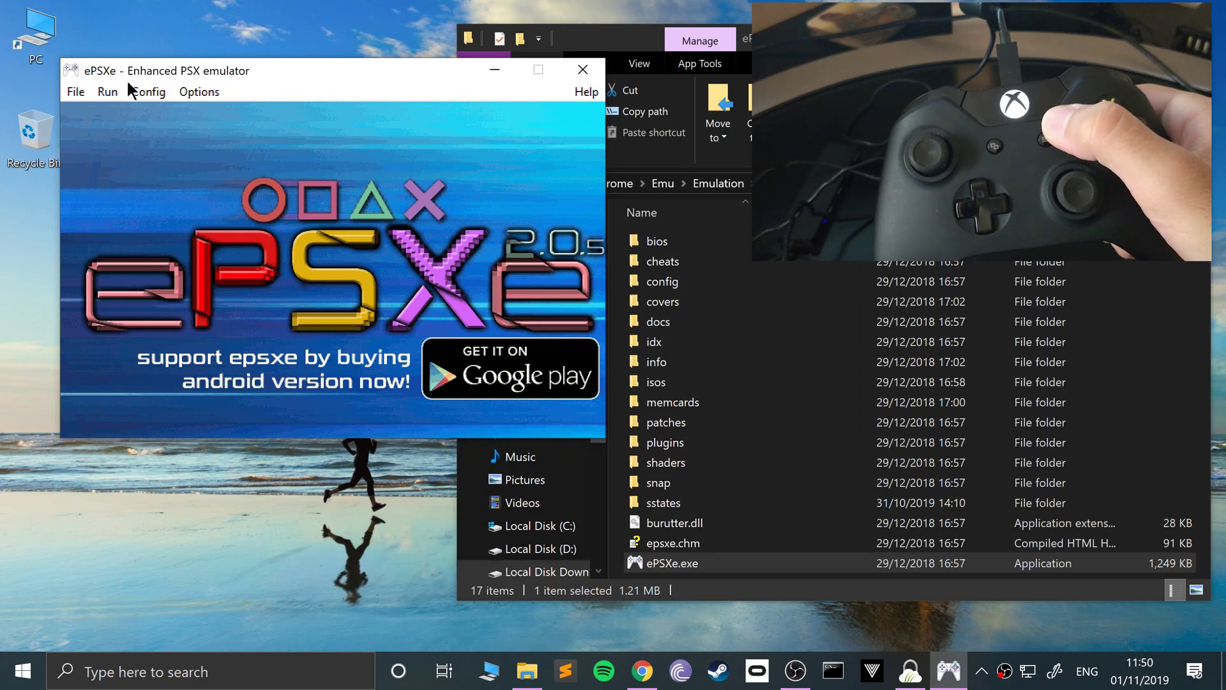
Load the game's saved state from Slot 1
left_click(107, 92)
mouse_move(166, 191)
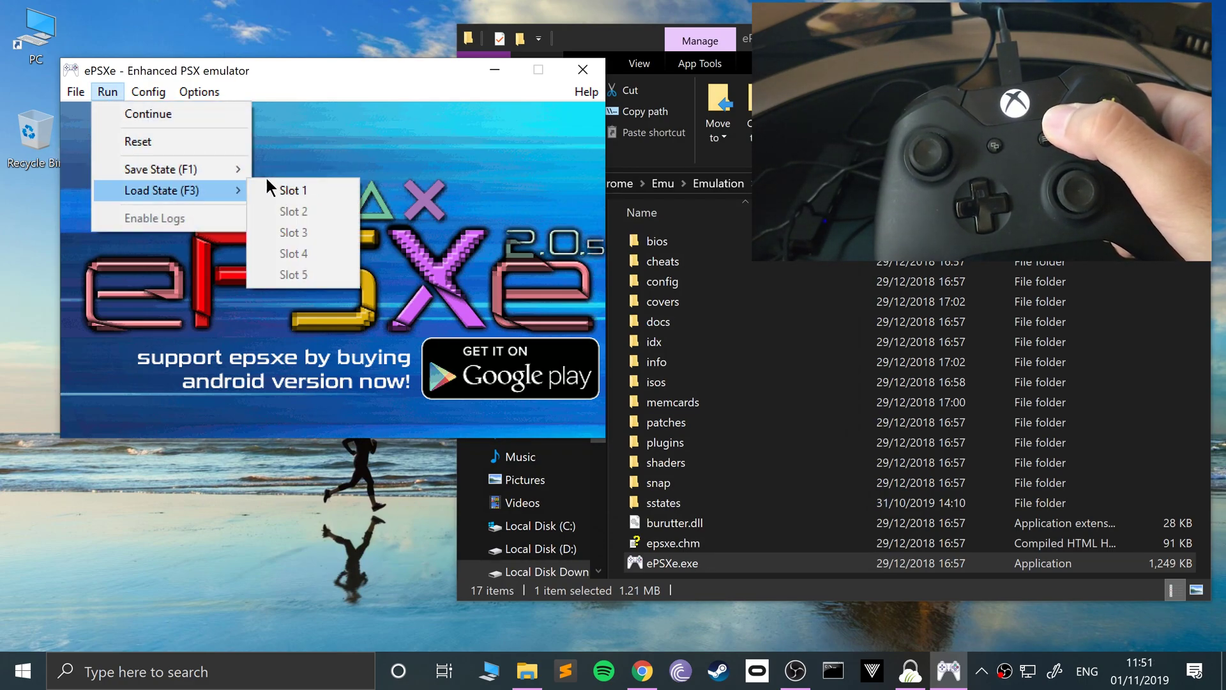